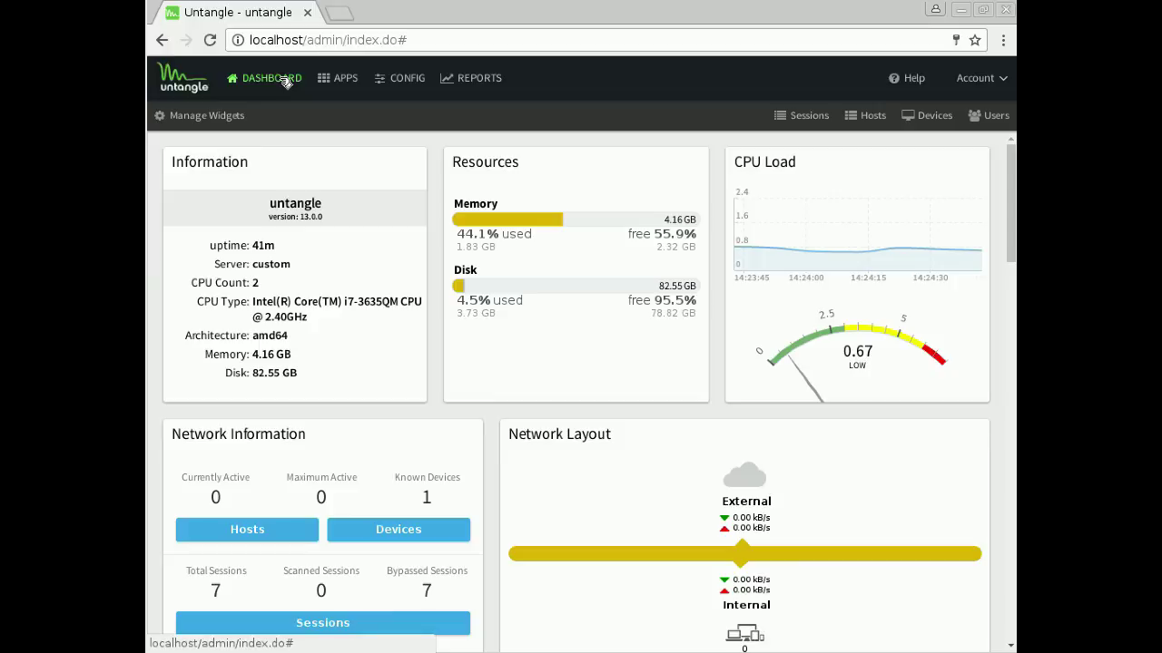
Step: Open the Network settings and view the Port Forward Rules and Services tabs
left_click(375, 76)
left_click(208, 229)
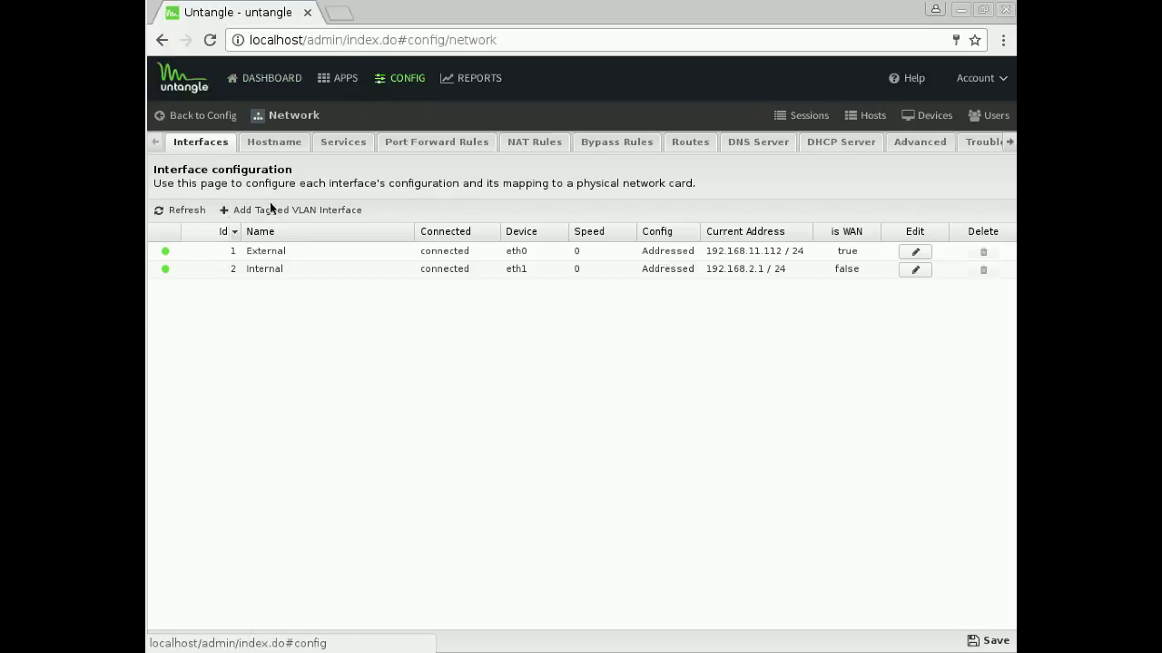
left_click(481, 144)
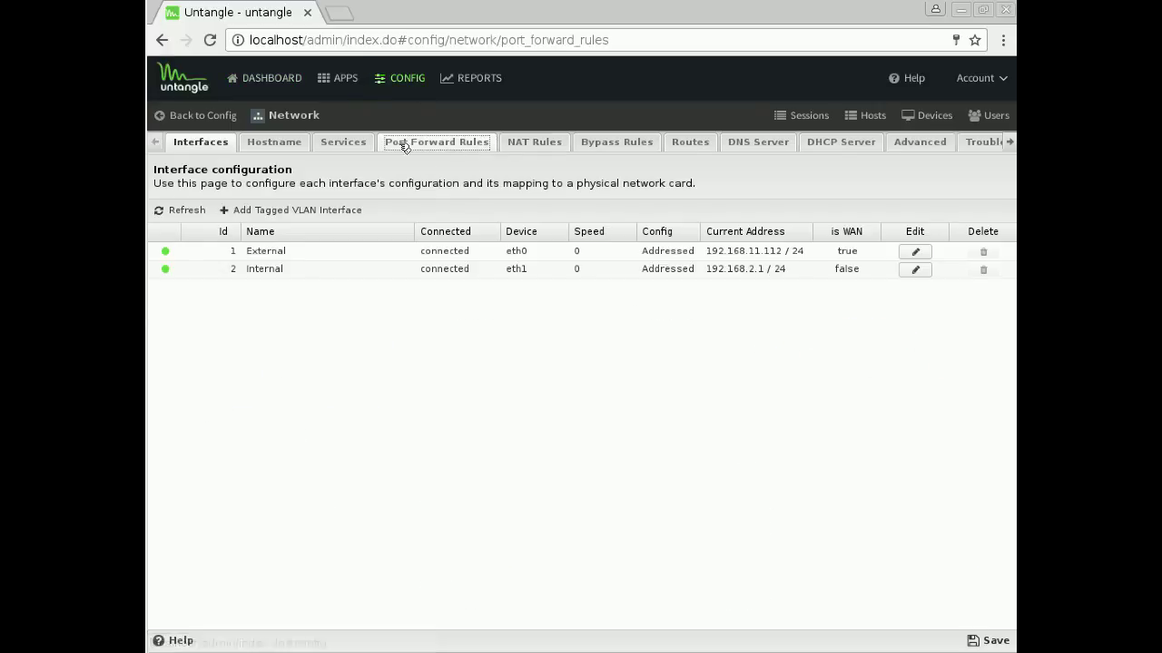
left_click(343, 143)
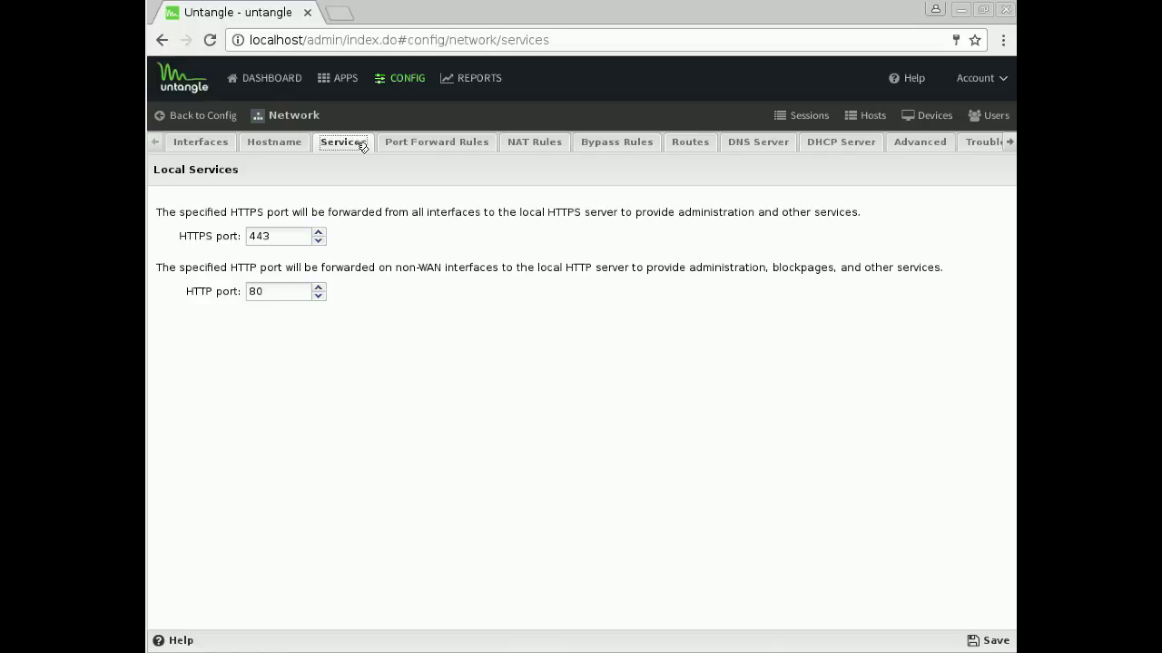
Step: Move back and forth between Port Forward Rules and the Configuration overview, ending on the overview
left_click(158, 39)
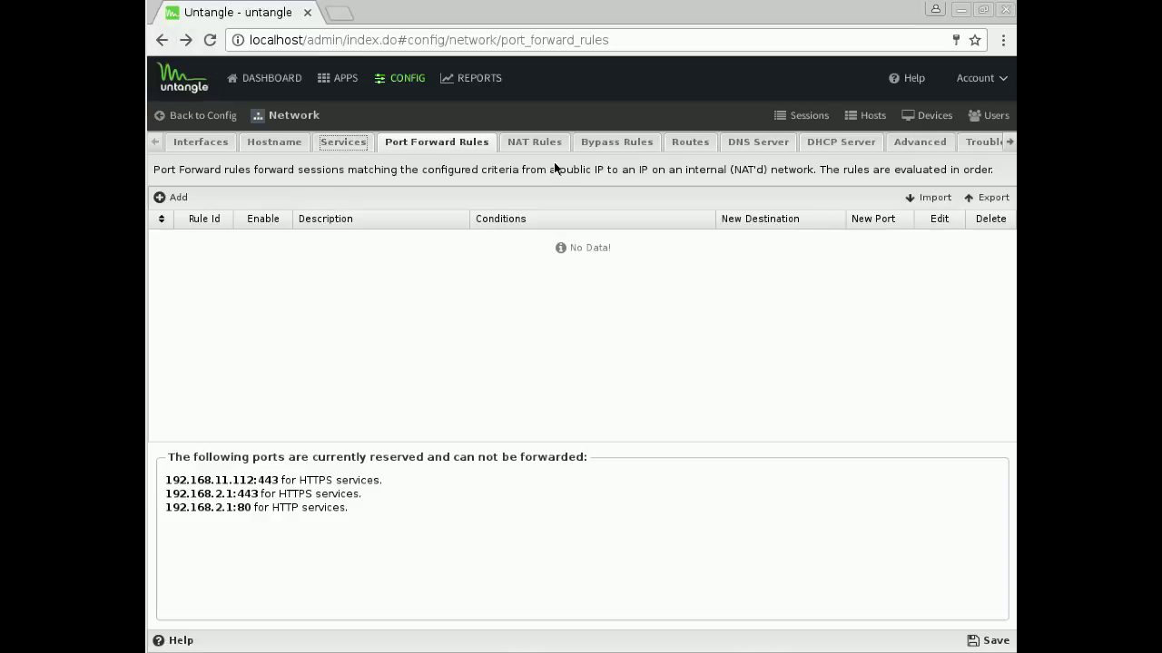
left_click(217, 116)
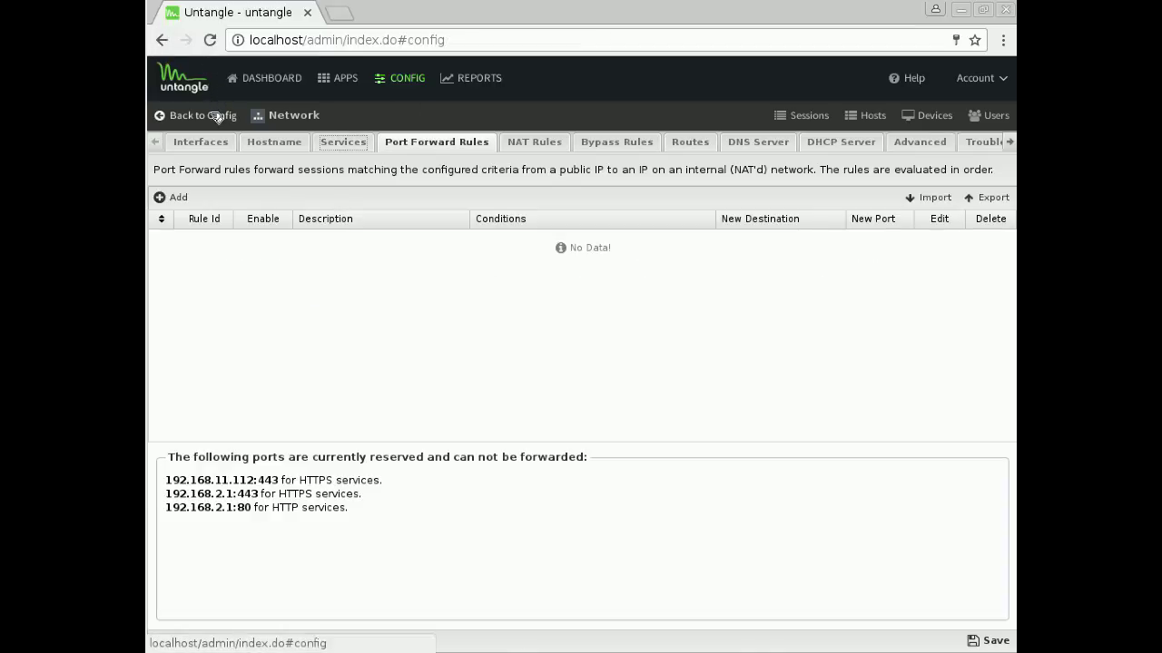
left_click(161, 40)
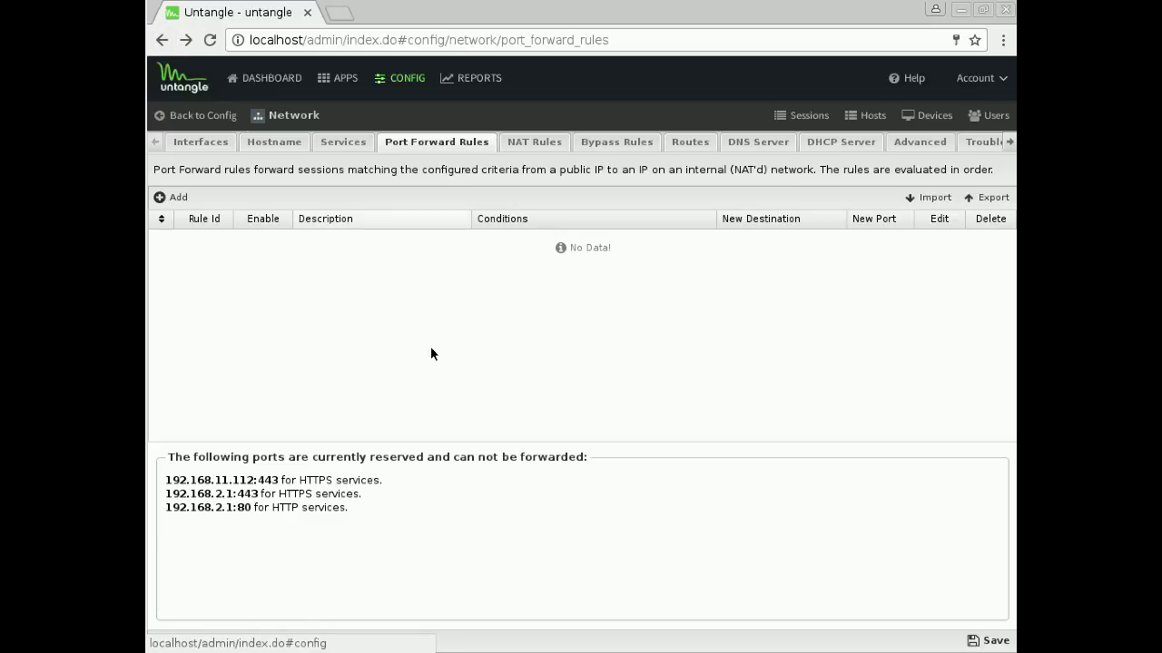
double_click(415, 40)
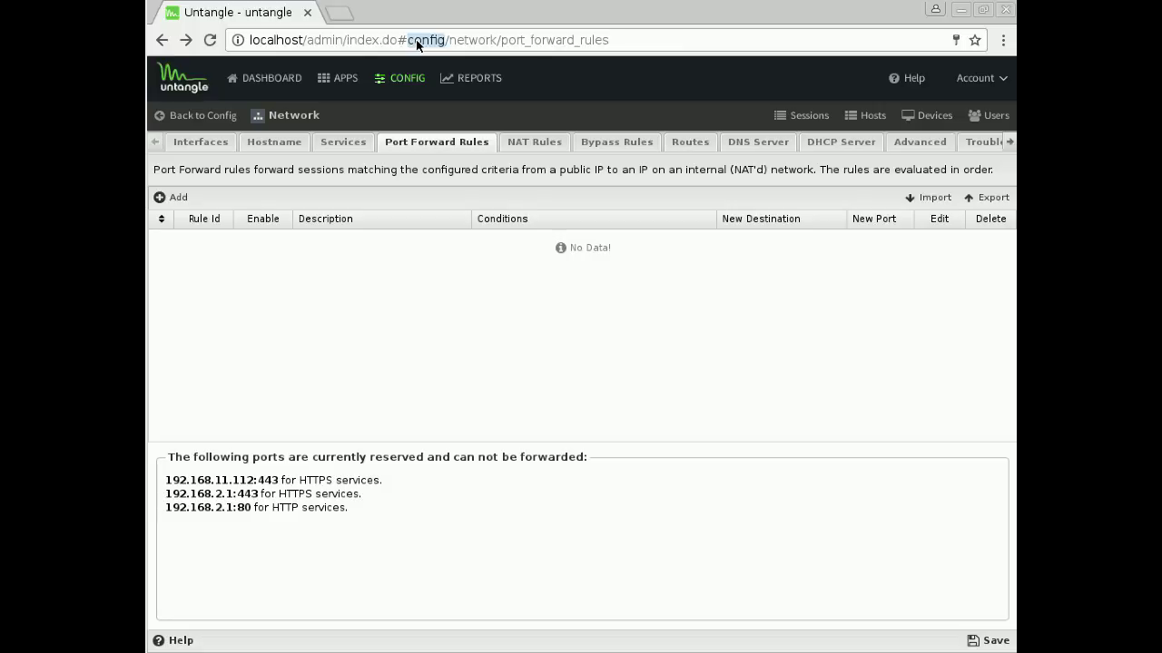
left_click(416, 40)
left_click(223, 118)
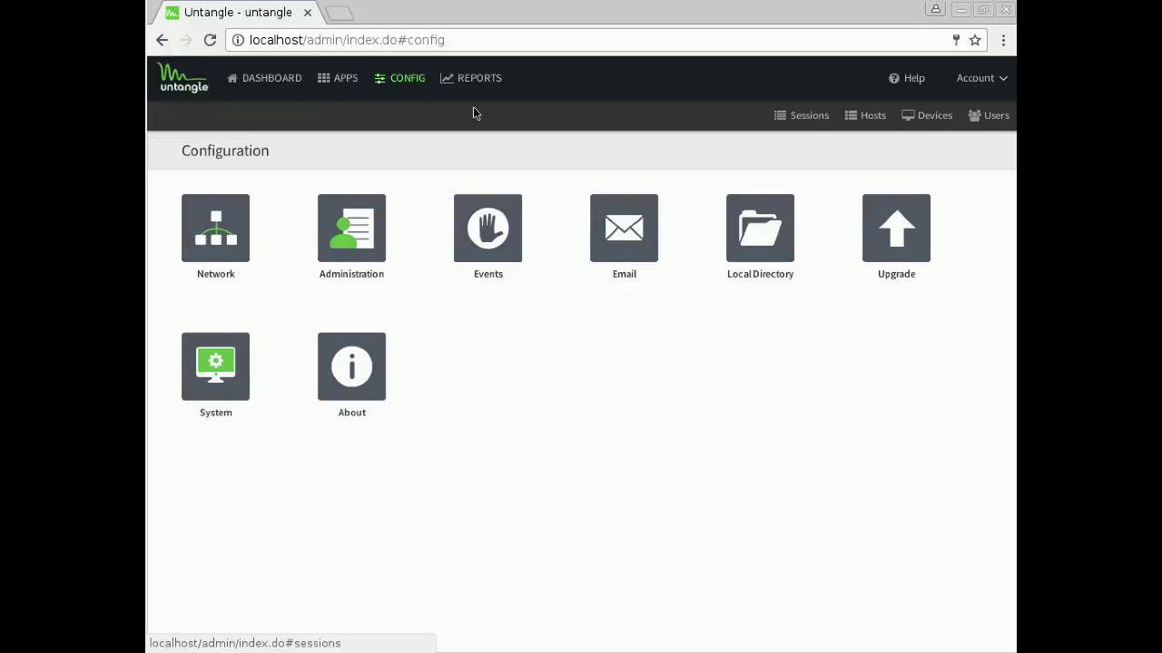
Step: Browse the Reports page with its 23 categories and 295 reports, then return to the Dashboard
left_click(491, 81)
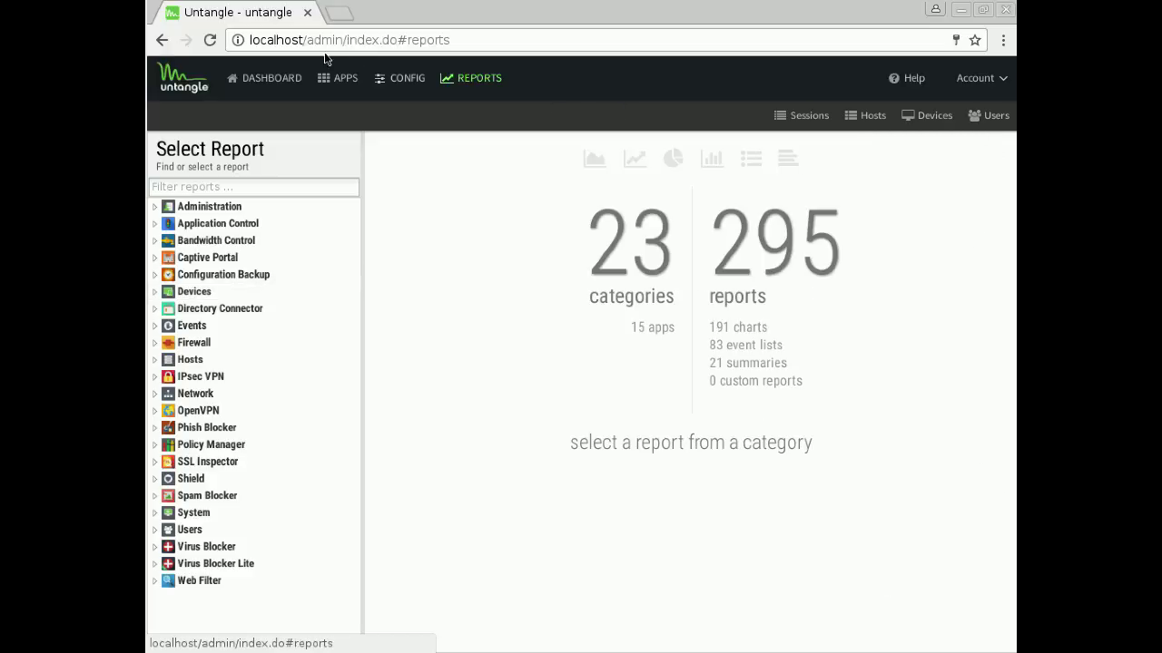
left_click(299, 79)
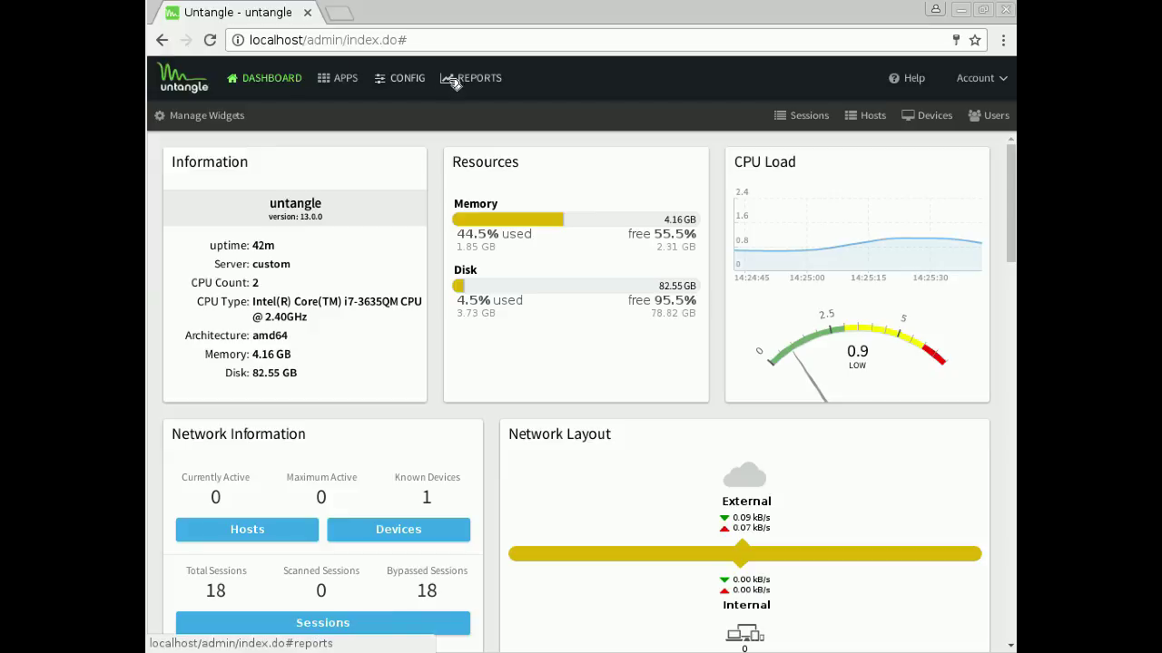
Step: Show the Network Bypass Rules list with its four DNS, VoIP and PPTP rules
left_click(417, 80)
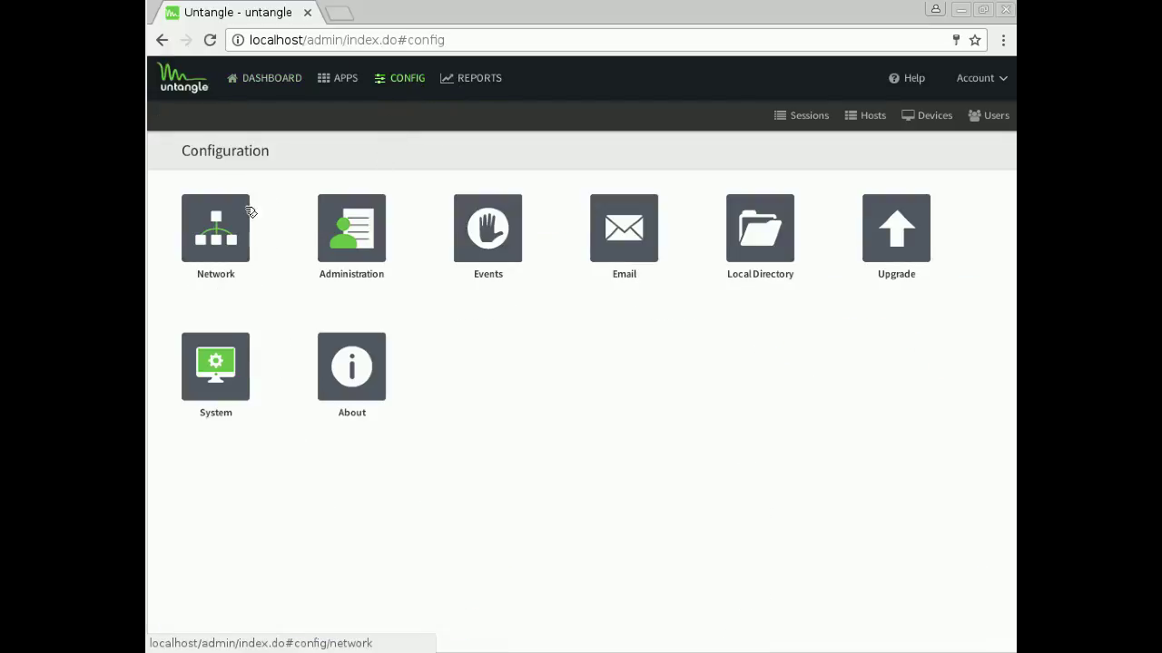
left_click(236, 216)
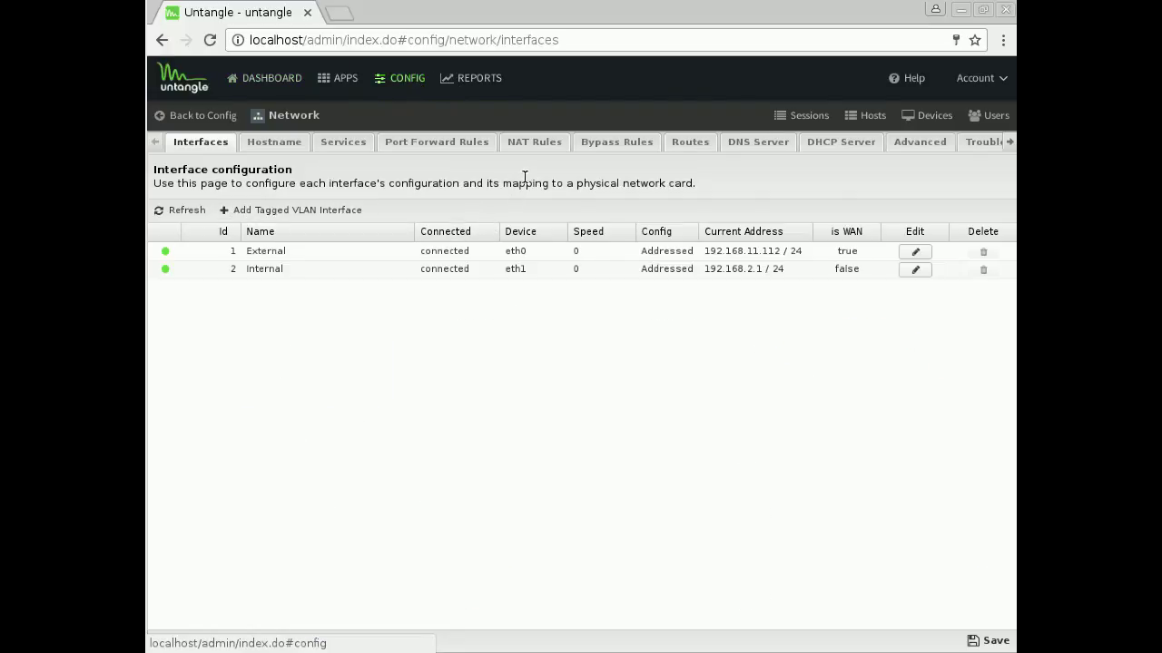
left_click(602, 148)
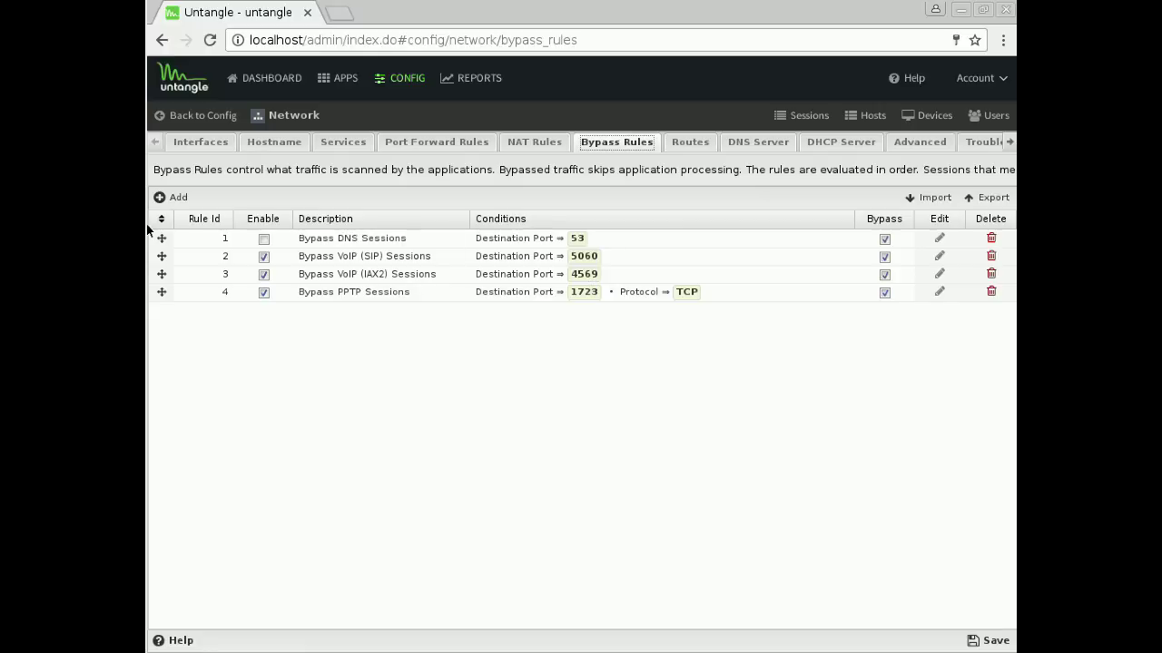
Step: Draft a new bypass rule with a Source Address condition and view the Action choices
left_click(188, 197)
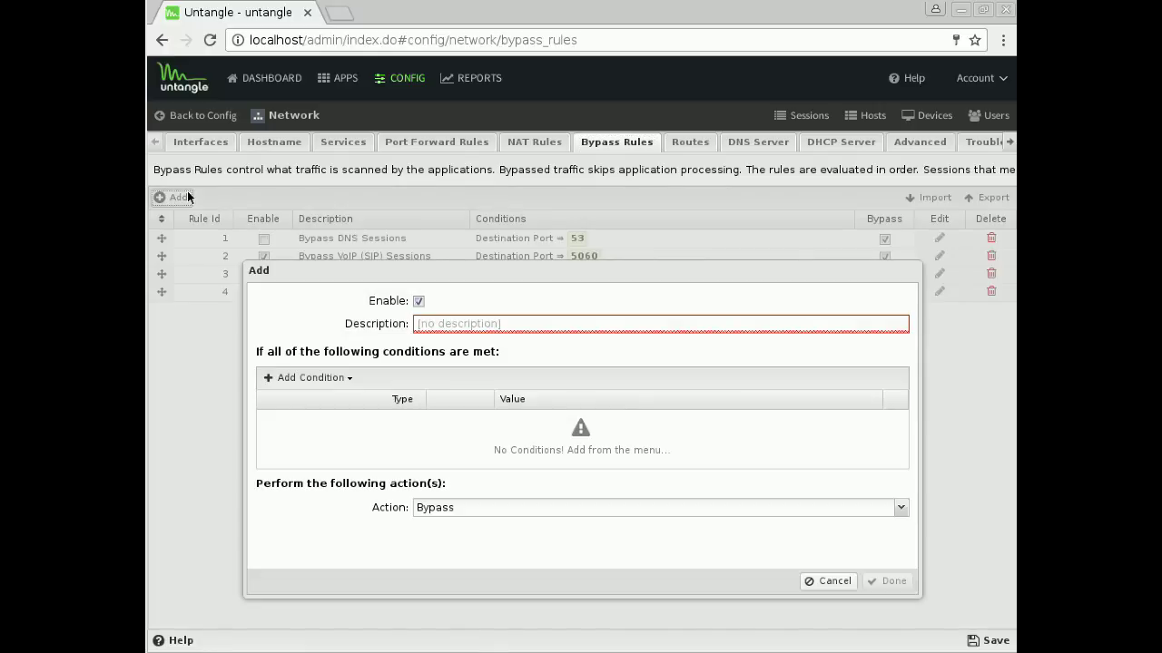
left_click(308, 378)
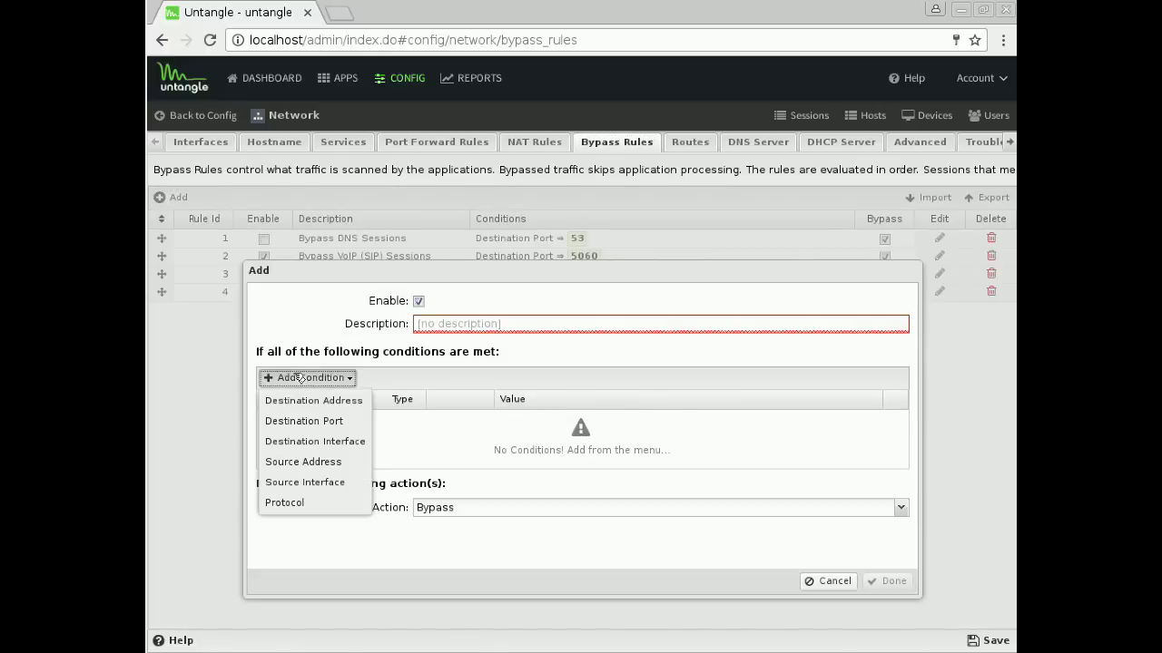
left_click(293, 461)
left_click(753, 471)
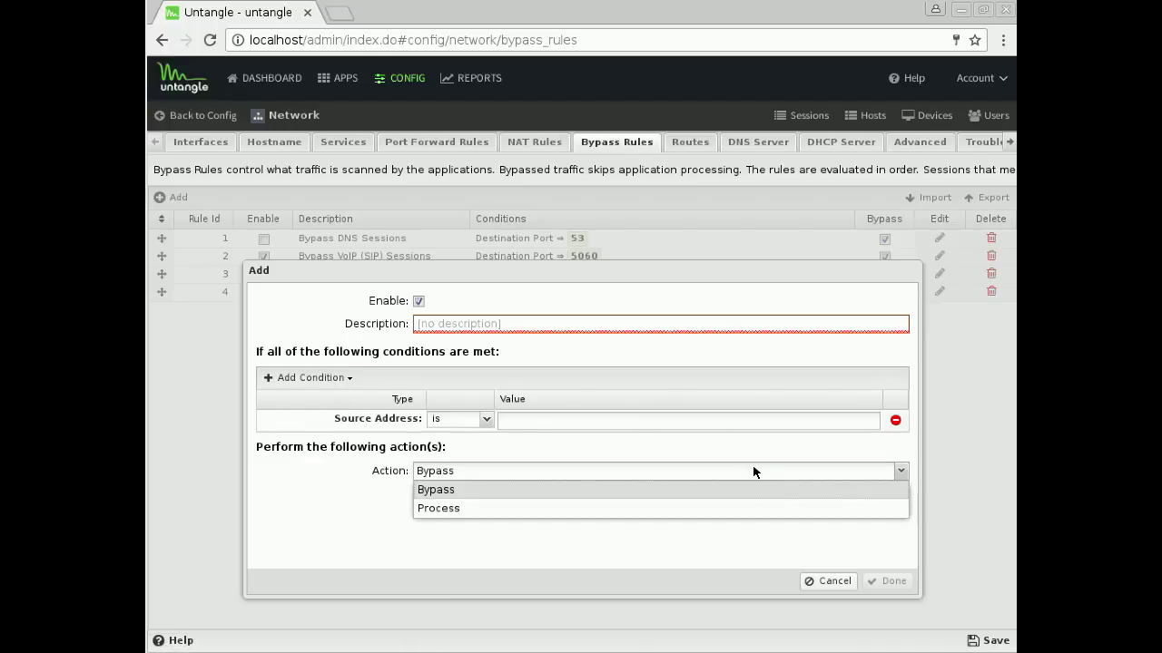
Step: Discard the draft bypass rule, return to Configuration, and open the Apps page with its 10 installed apps
left_click(828, 581)
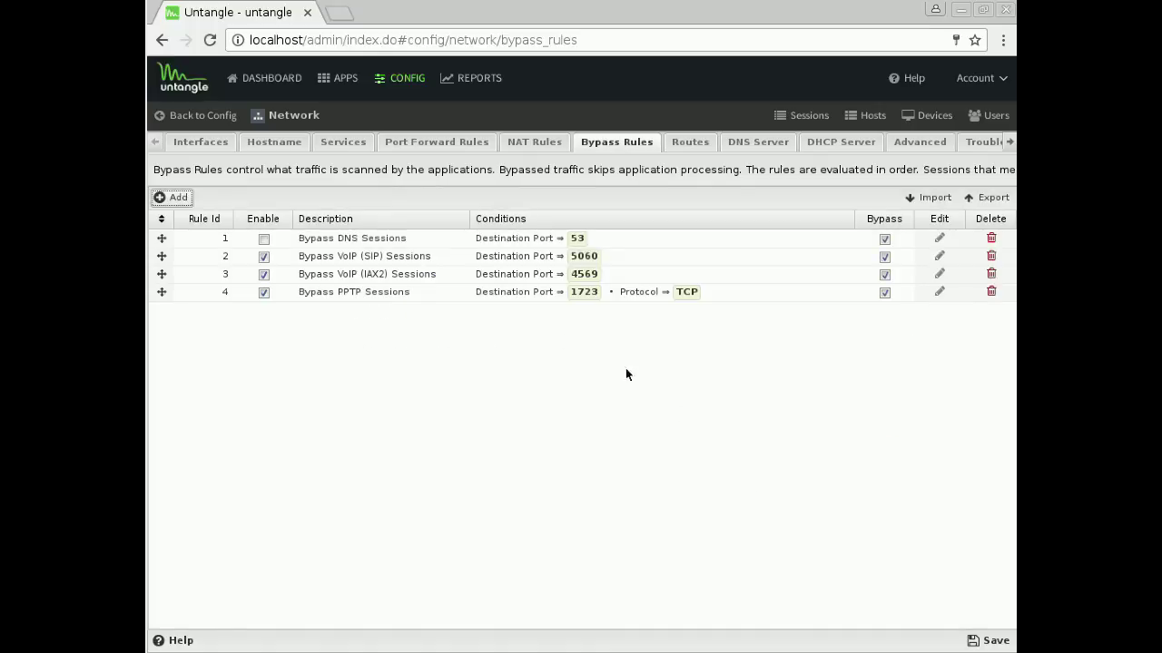
left_click(345, 143)
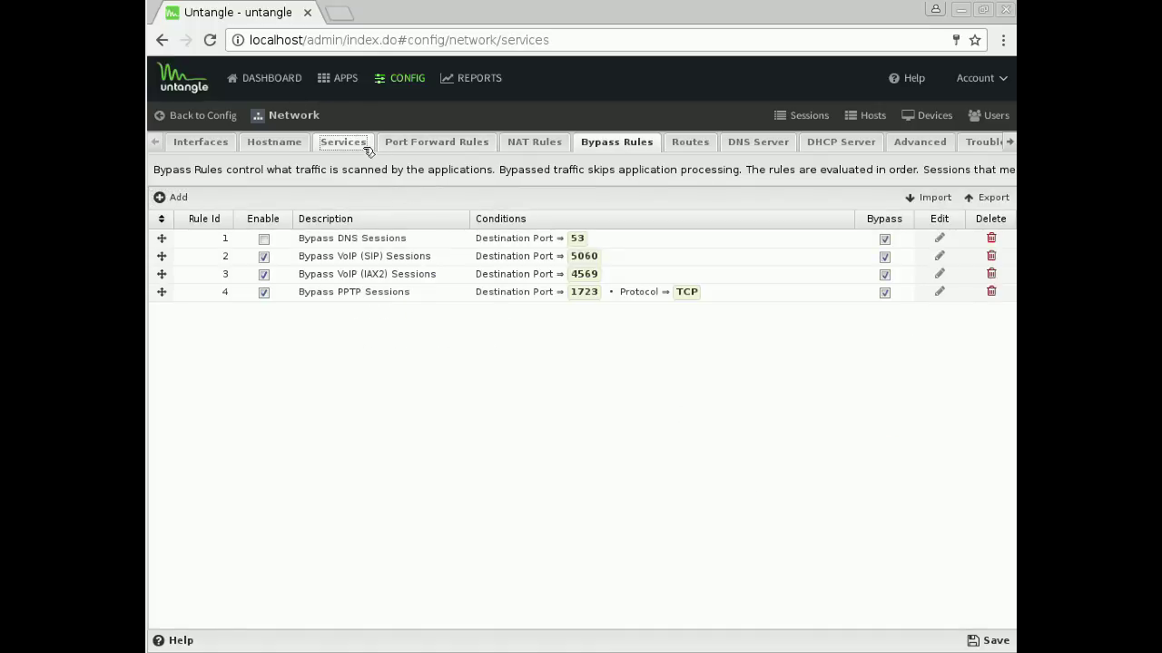
left_click(158, 40)
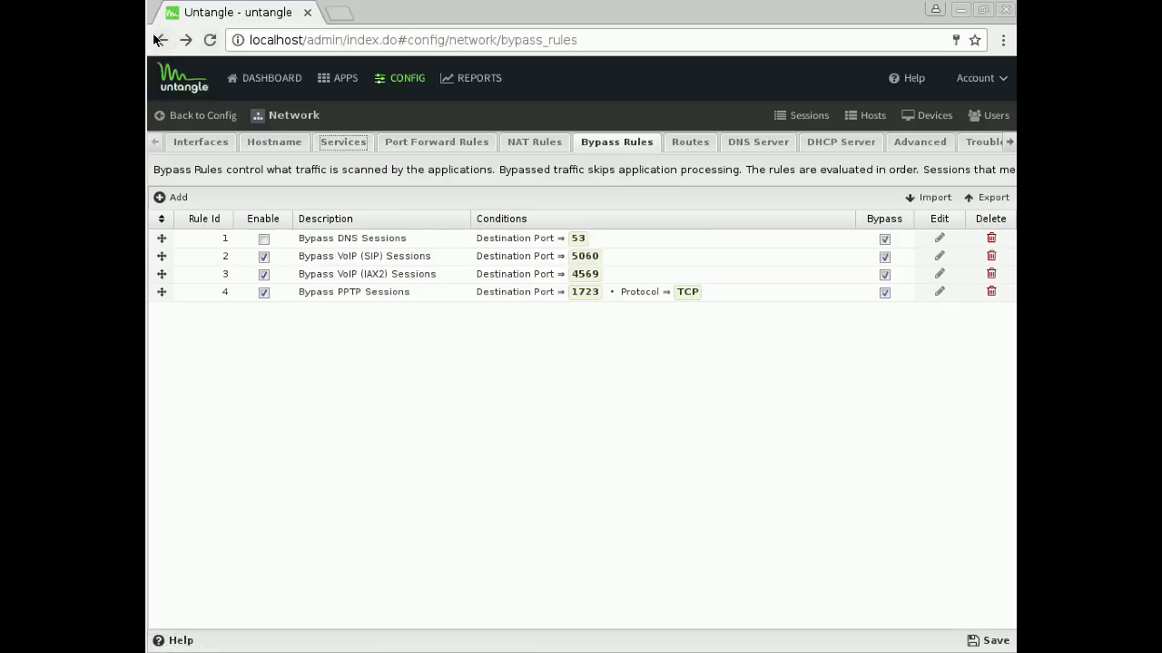
left_click(180, 117)
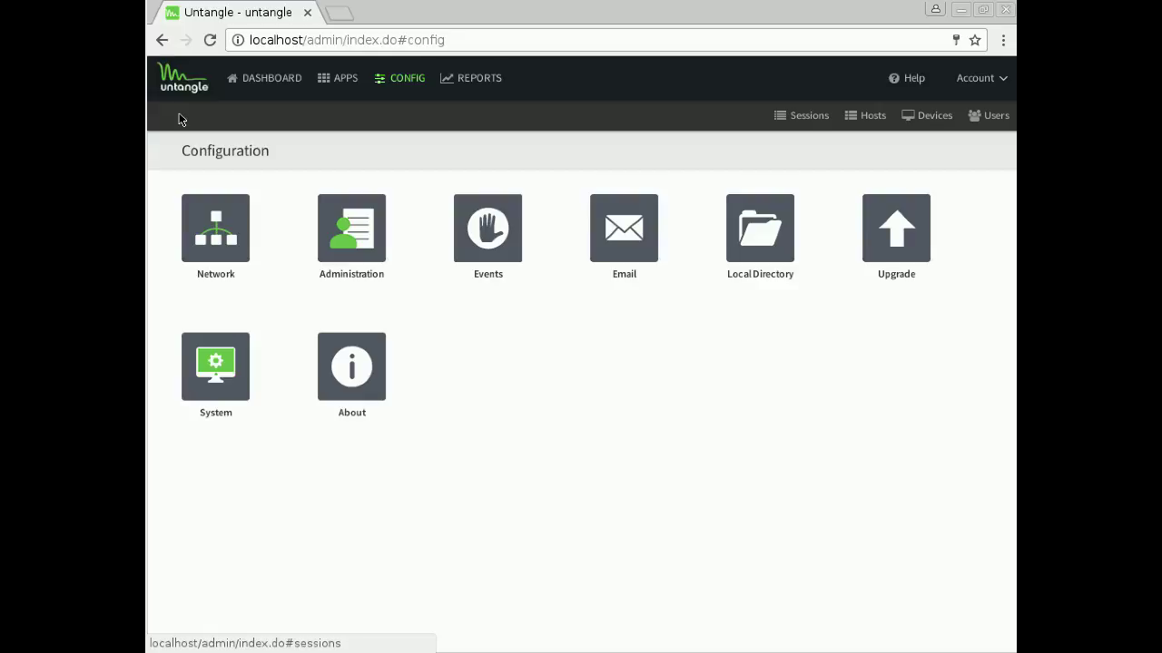
left_click(353, 84)
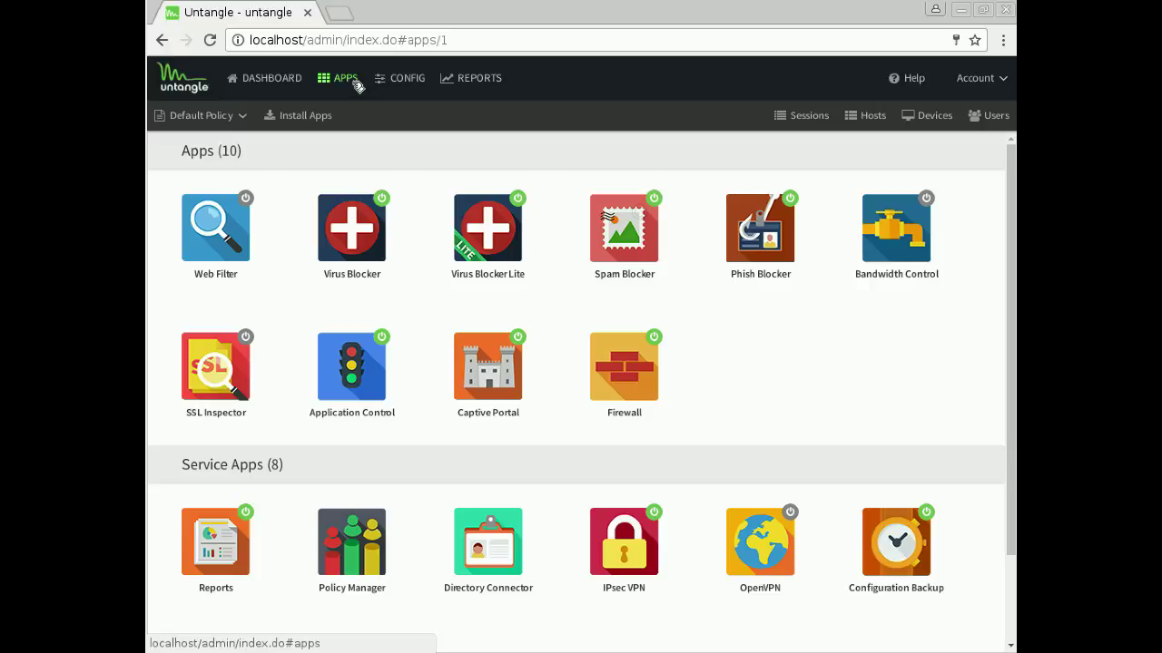
left_click(396, 79)
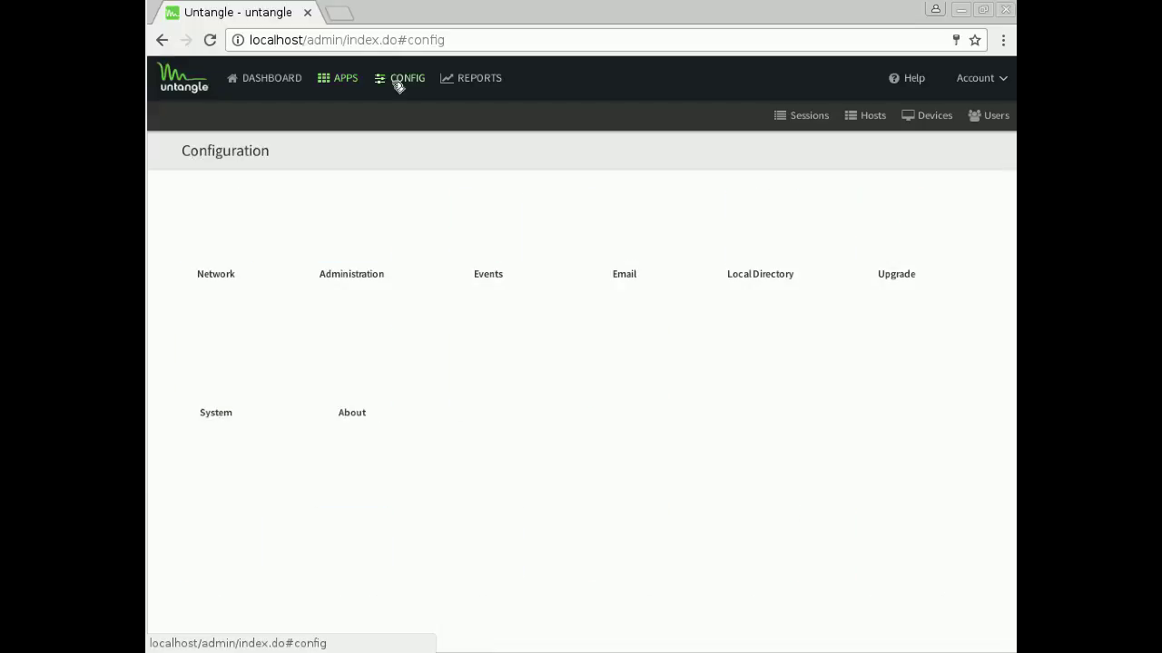
left_click(331, 229)
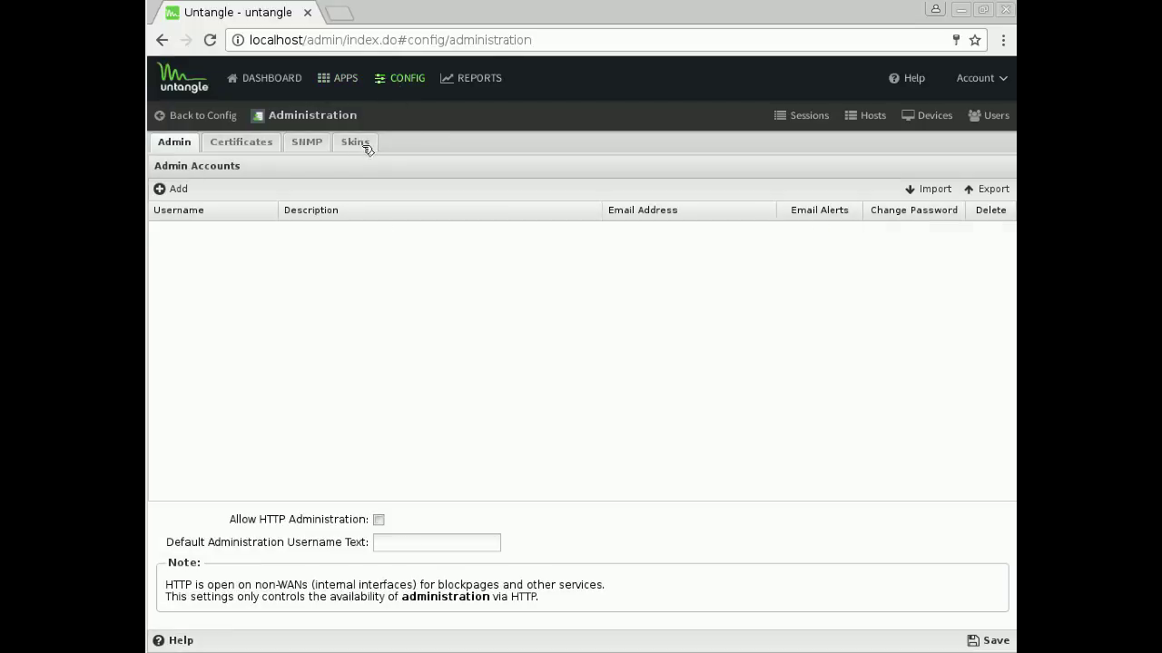
left_click(356, 84)
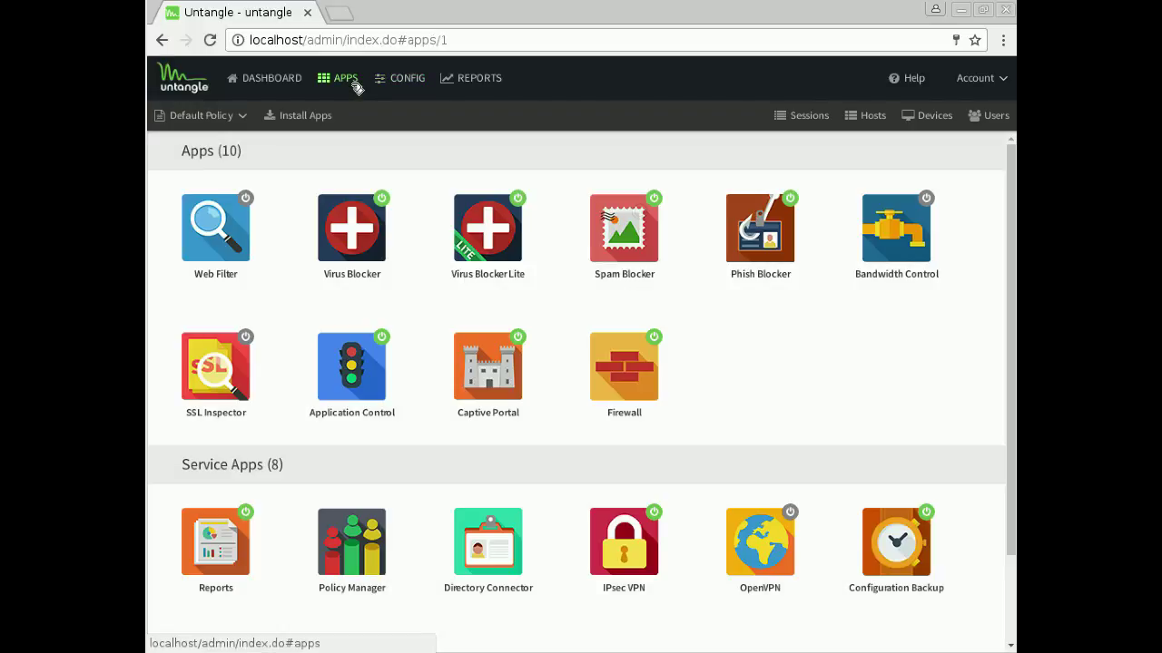
left_click(186, 249)
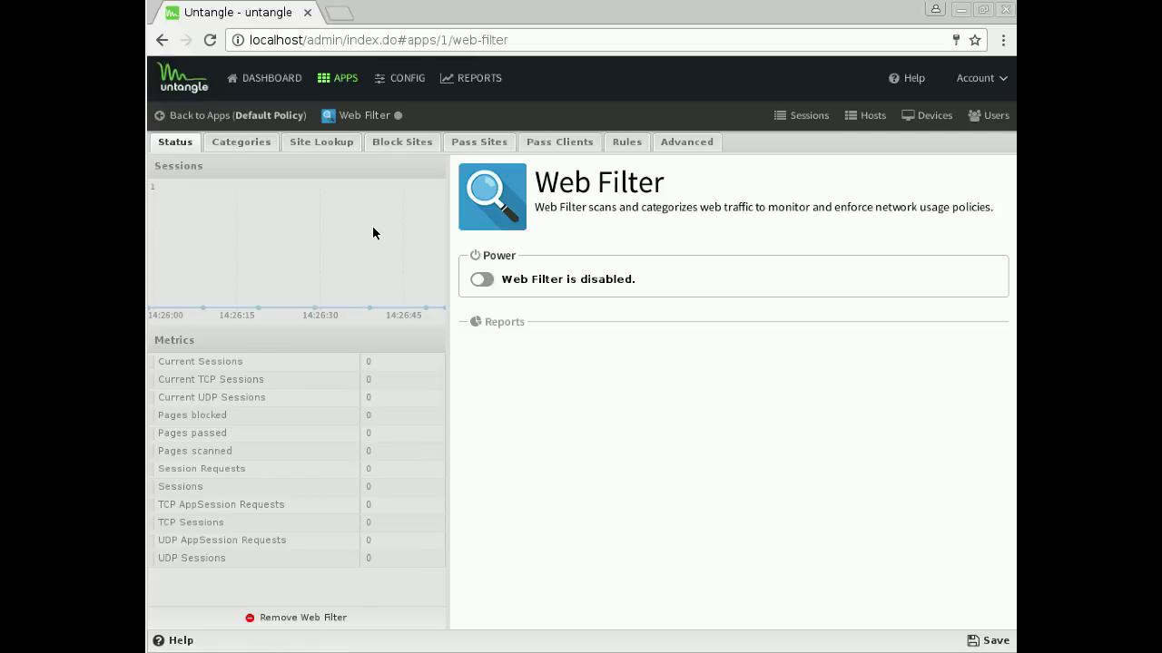
right_click(372, 227)
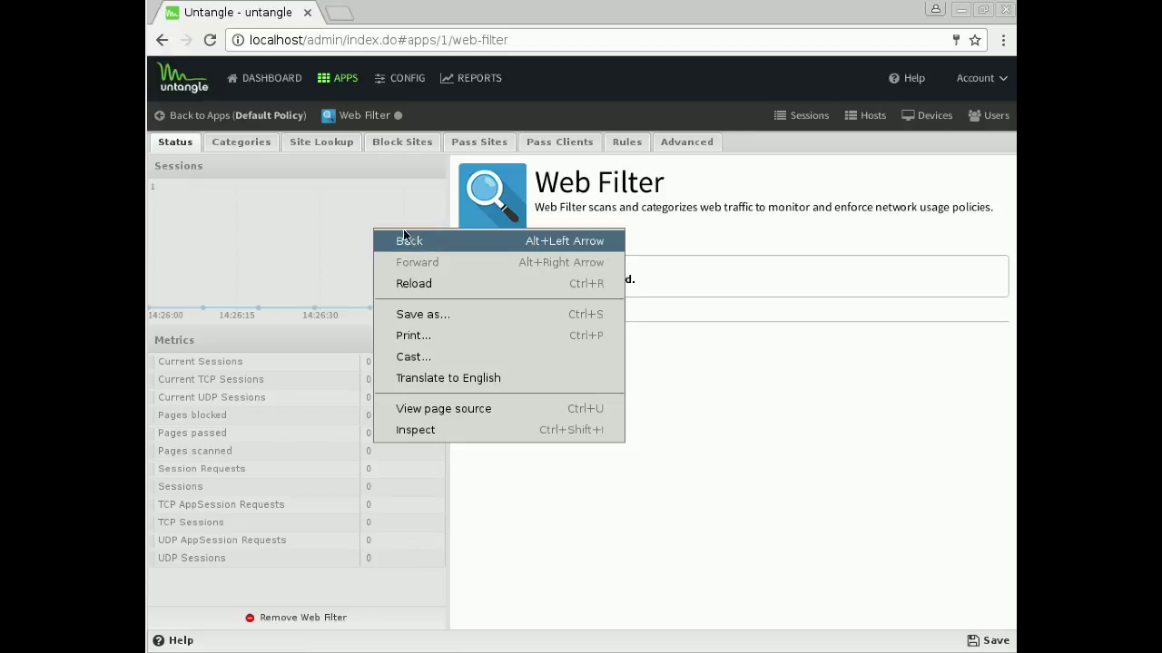
left_click(410, 240)
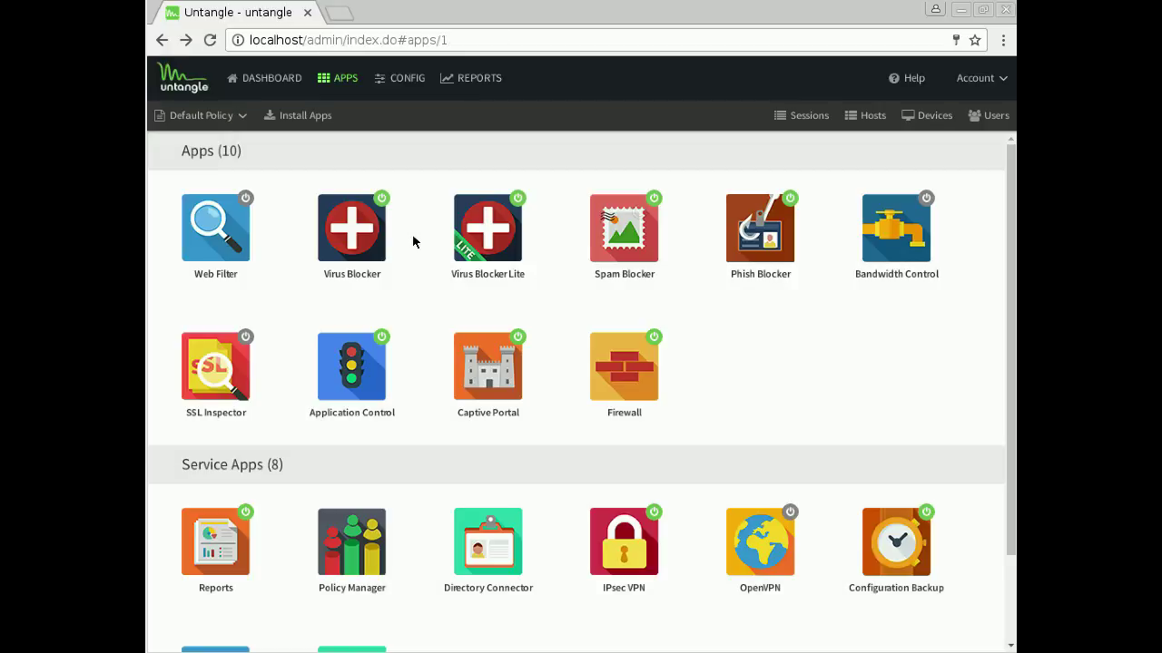